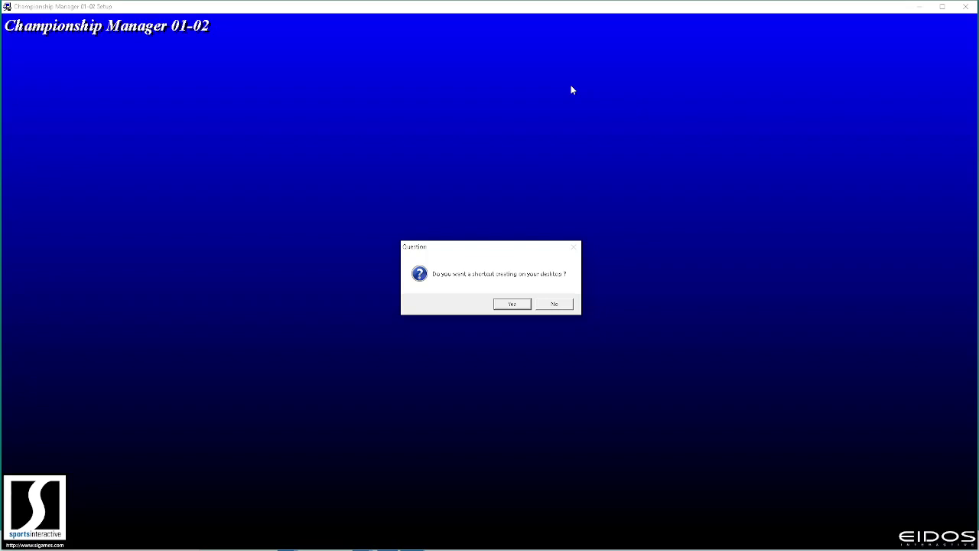
Step: Complete the Championship Manager 01-02 setup with a desktop shortcut, README viewing and DirectX installation, closing the README and the notice
left_click(517, 304)
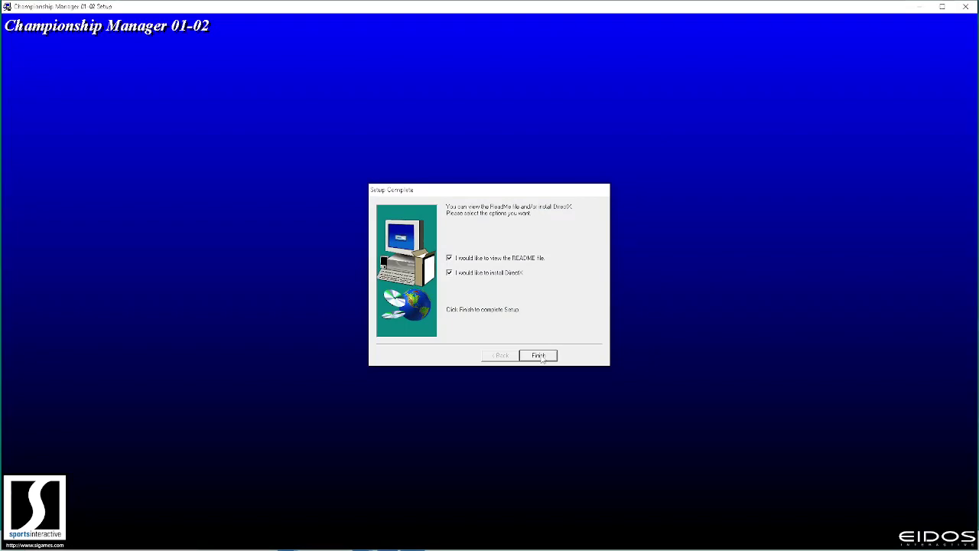
left_click(542, 357)
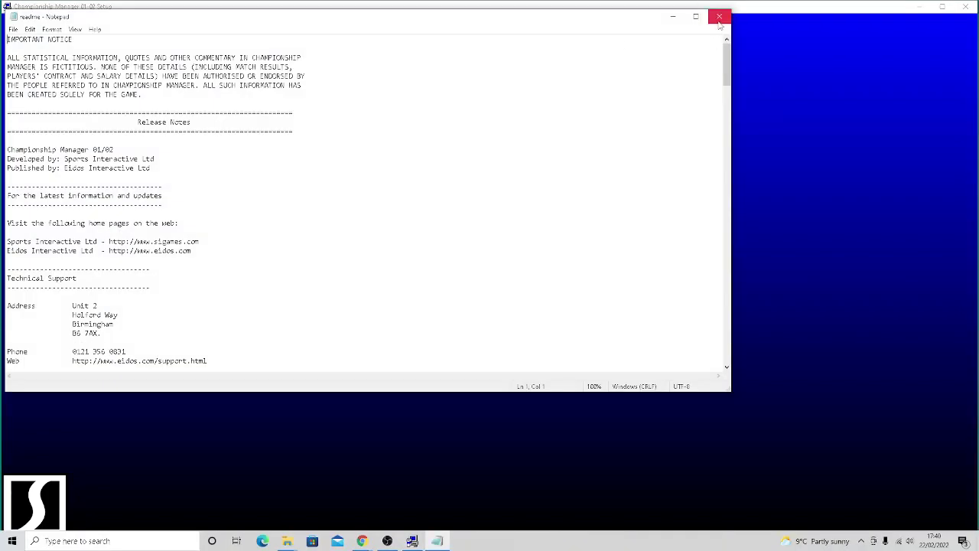
left_click(719, 16)
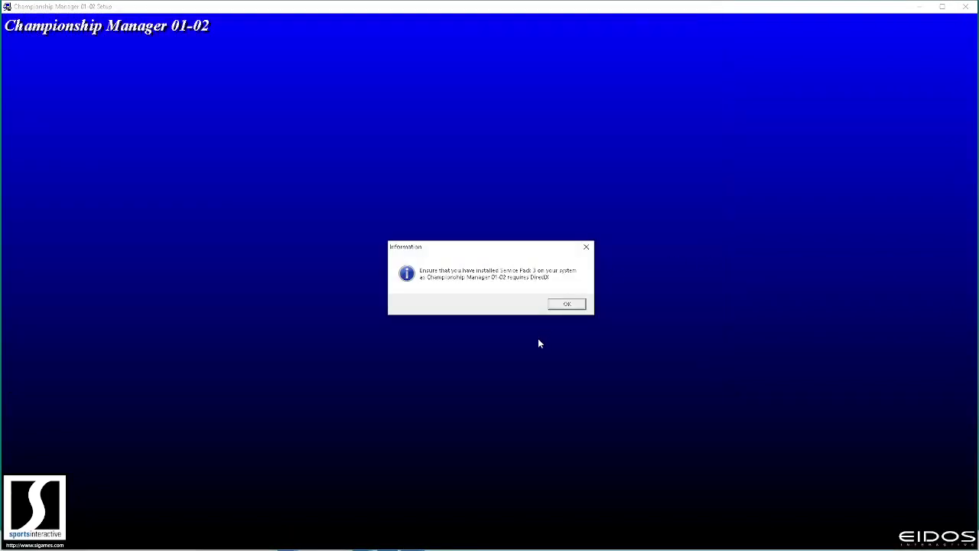
left_click(570, 305)
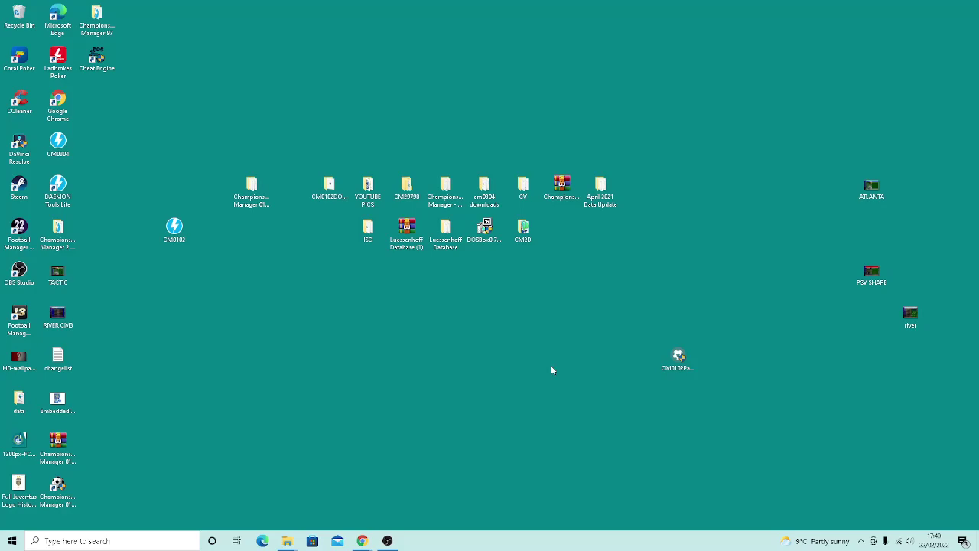
left_click(388, 541)
left_click(919, 5)
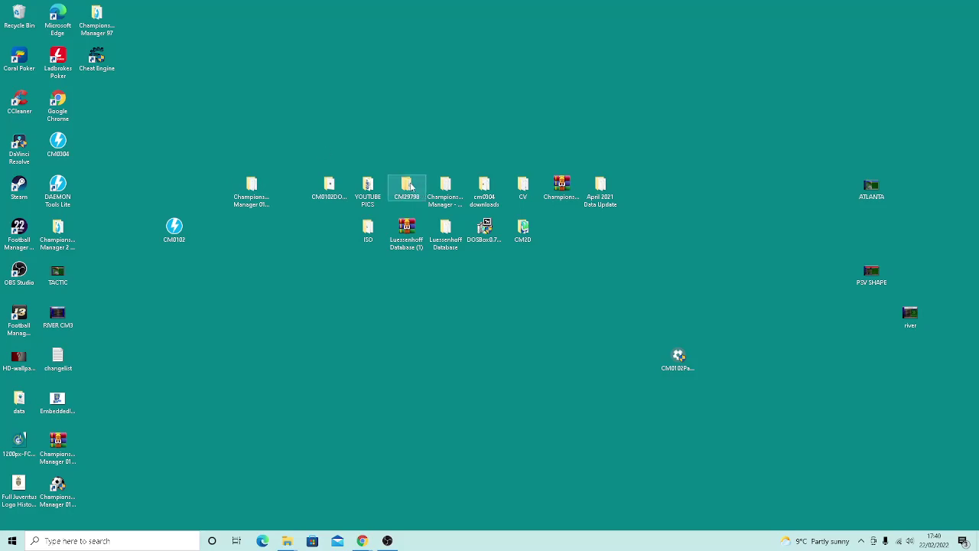
Step: Move patch-3968 (1) from the CM0102DOWNLOADS folder onto the desktop and close the folder
left_click(329, 189)
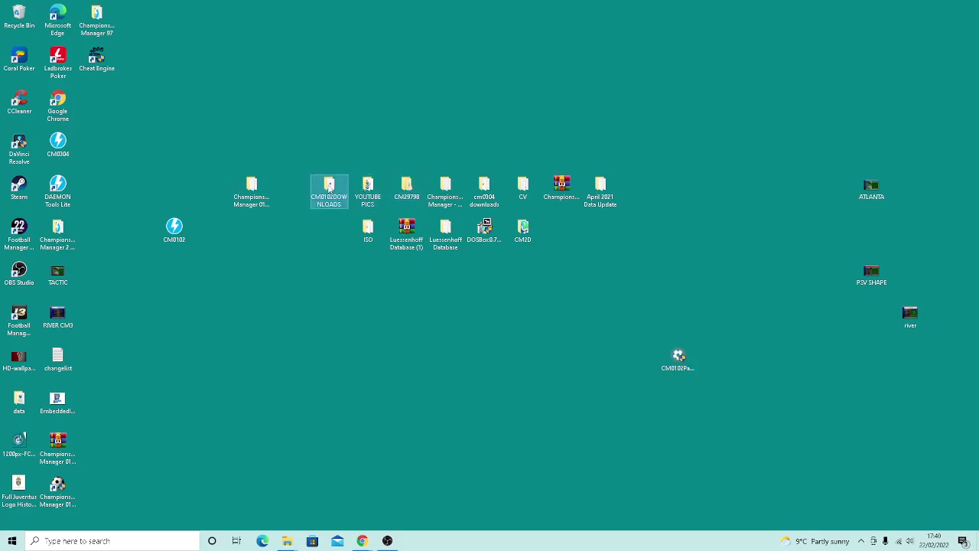
double_click(329, 189)
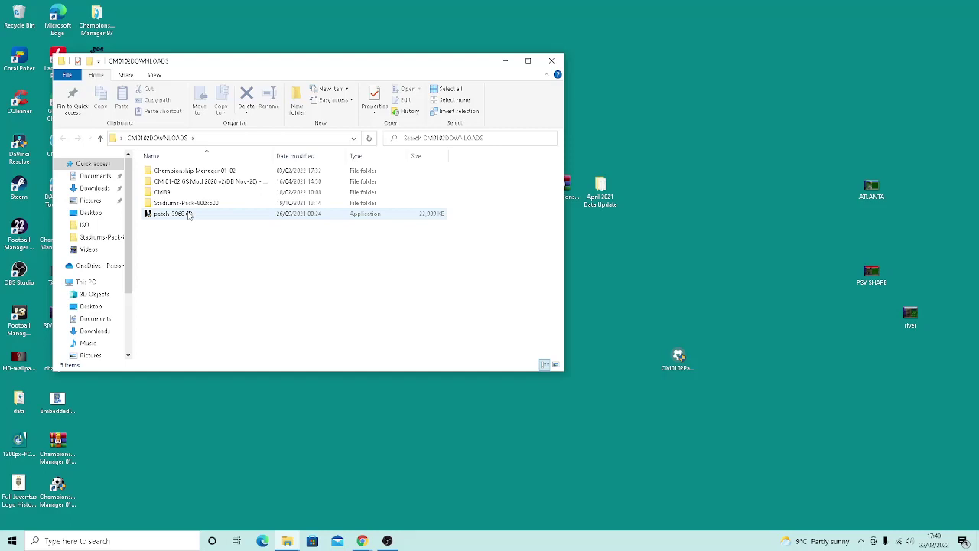
left_click_drag(188, 217, 357, 464)
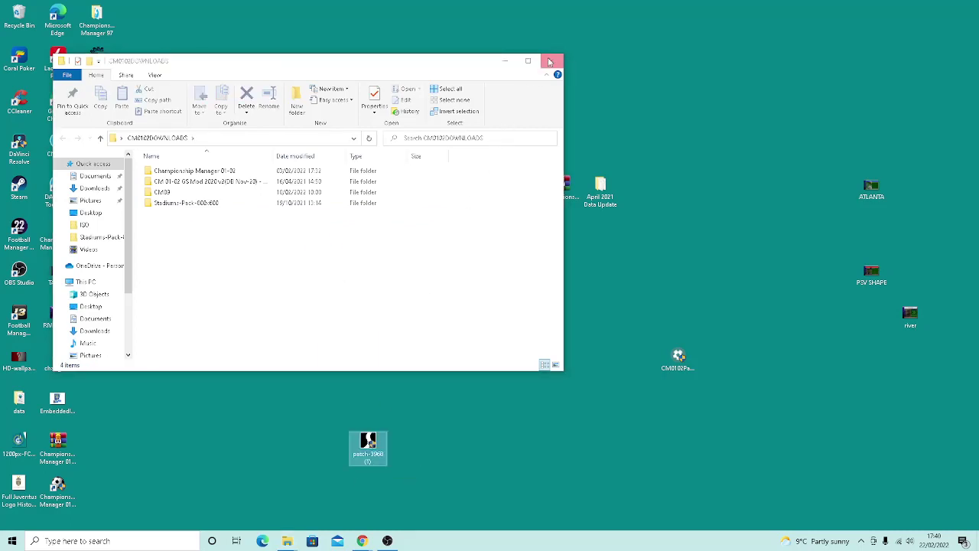
left_click(549, 61)
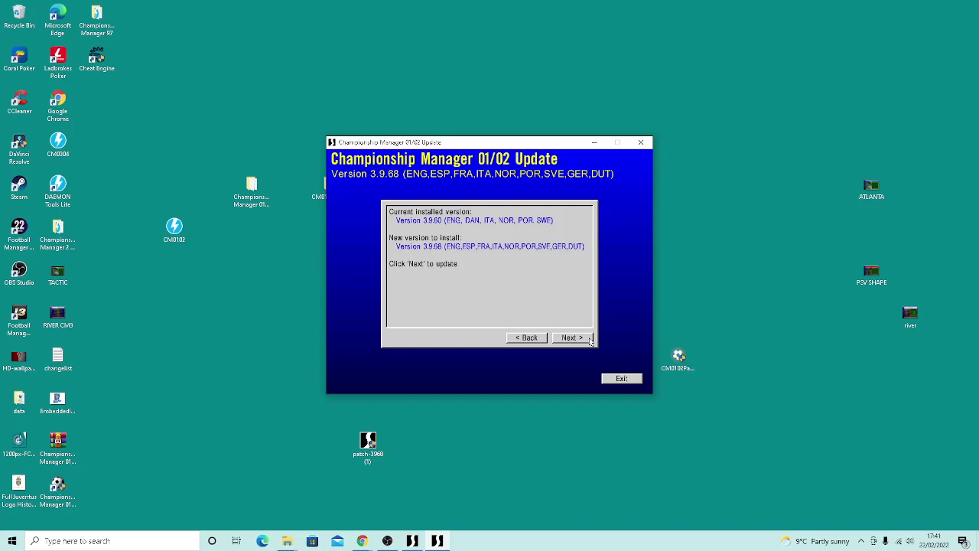
Step: Install the Championship Manager 01/02 version 3.9.68 update, finish the updater and close the readme
left_click(571, 338)
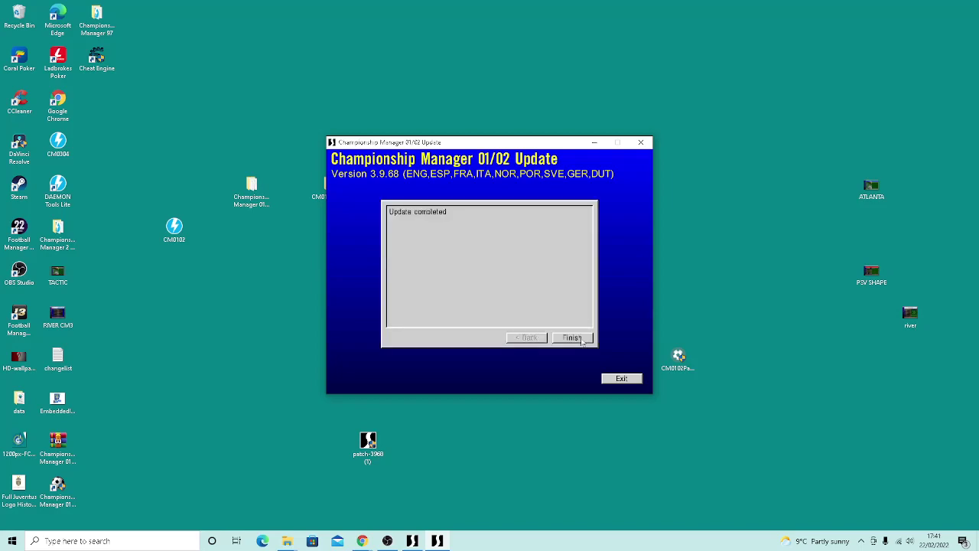
left_click(580, 342)
left_click(581, 342)
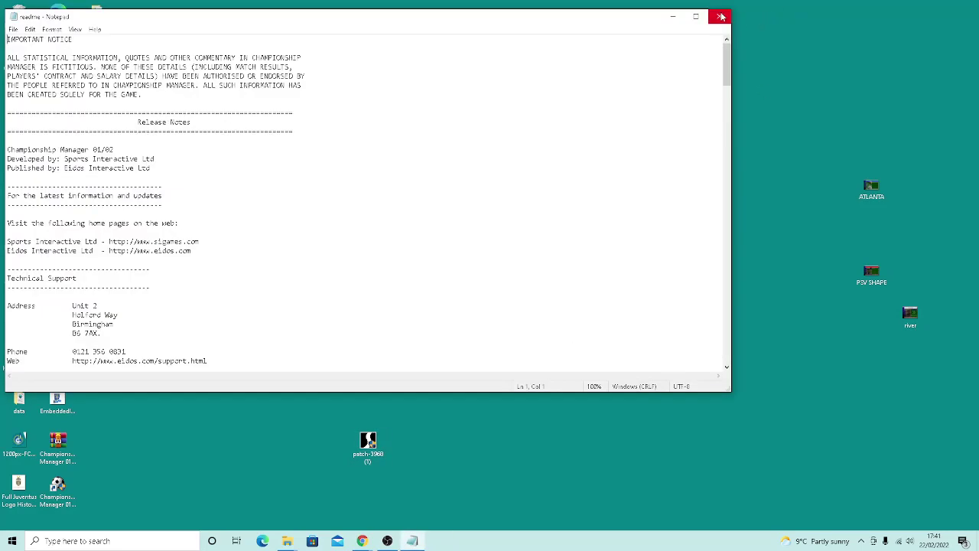
left_click(719, 14)
left_click(464, 462)
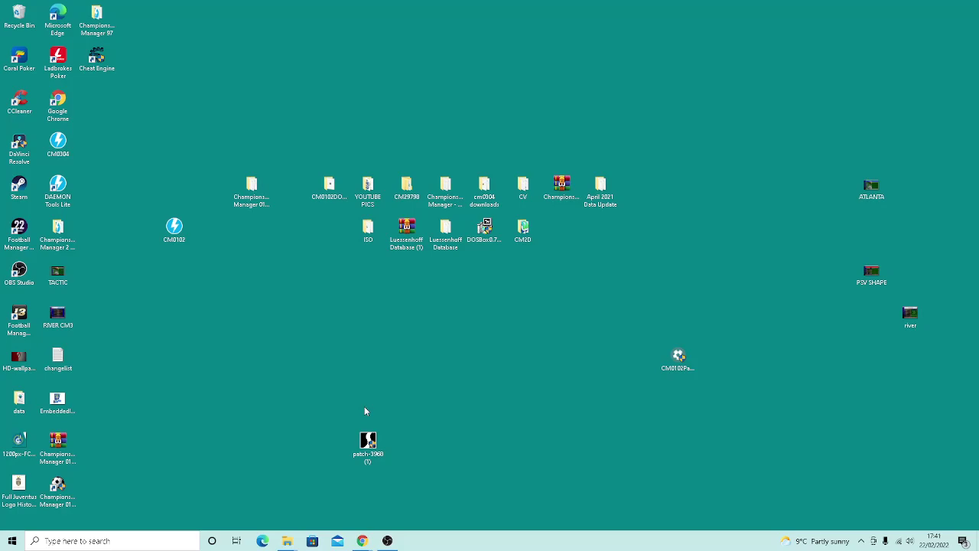
Step: Open the Championship Manager 01-02 folder in Program Files (x86) on the C: drive
left_click(13, 541)
left_click(420, 384)
left_click(13, 541)
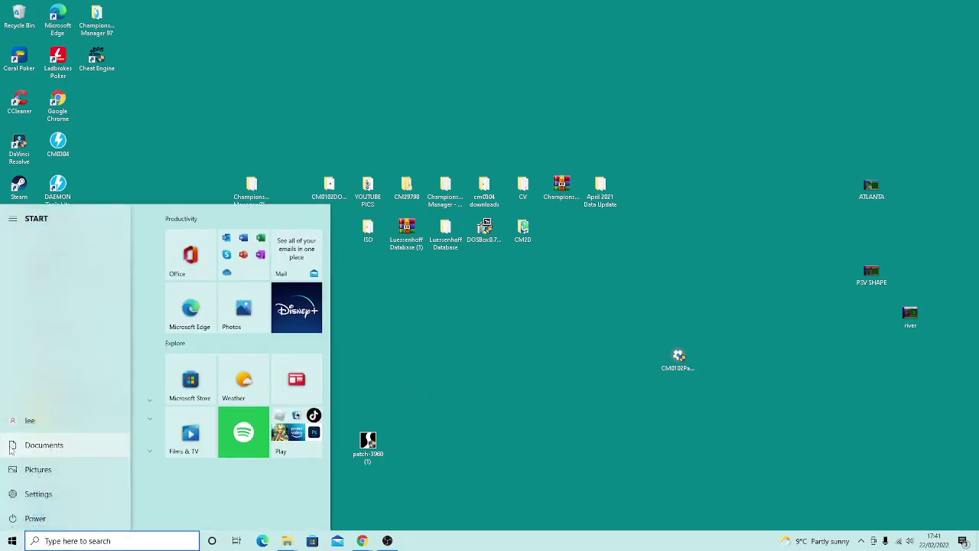
left_click(12, 447)
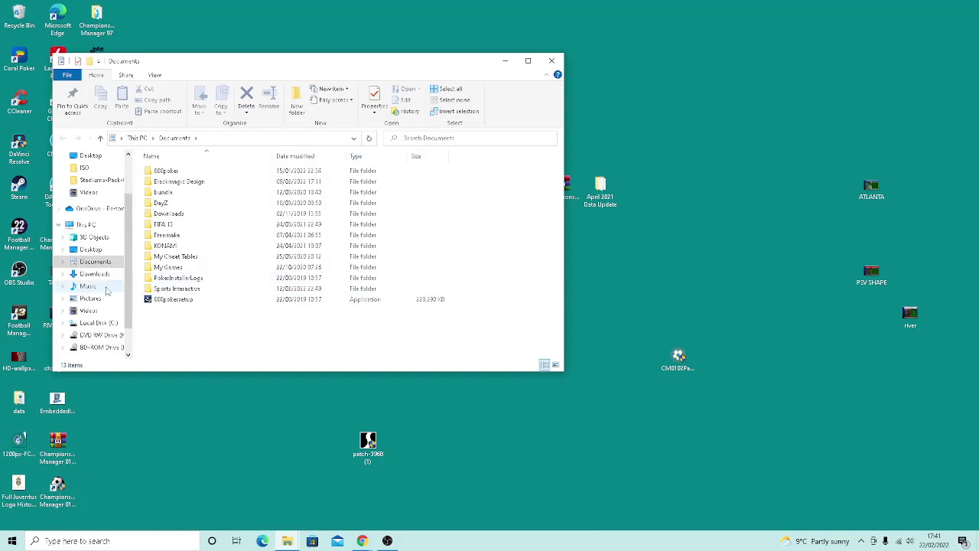
left_click(98, 322)
double_click(230, 235)
double_click(232, 182)
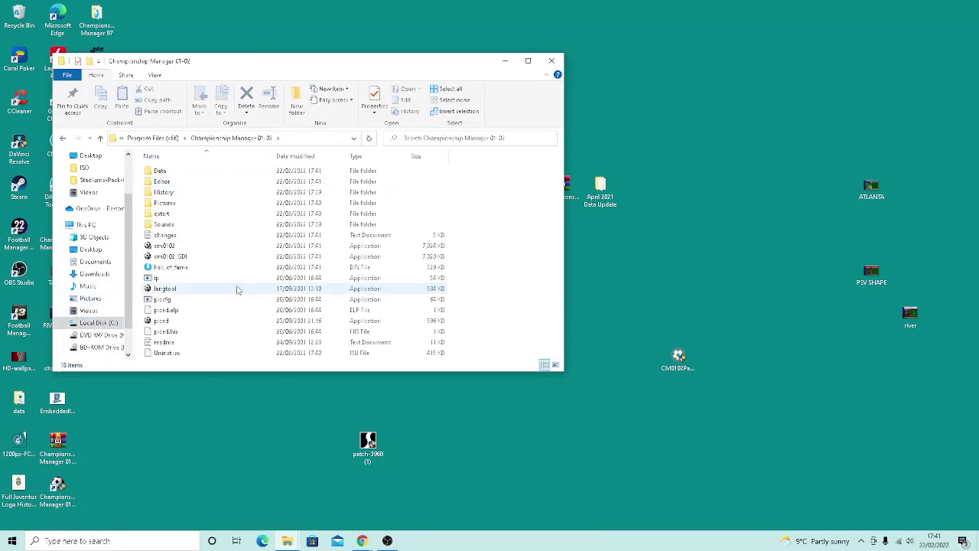
Step: Check the compatibility mode and administrator settings in the properties of the cm0102 application
left_click(170, 245)
right_click(171, 248)
left_click(226, 501)
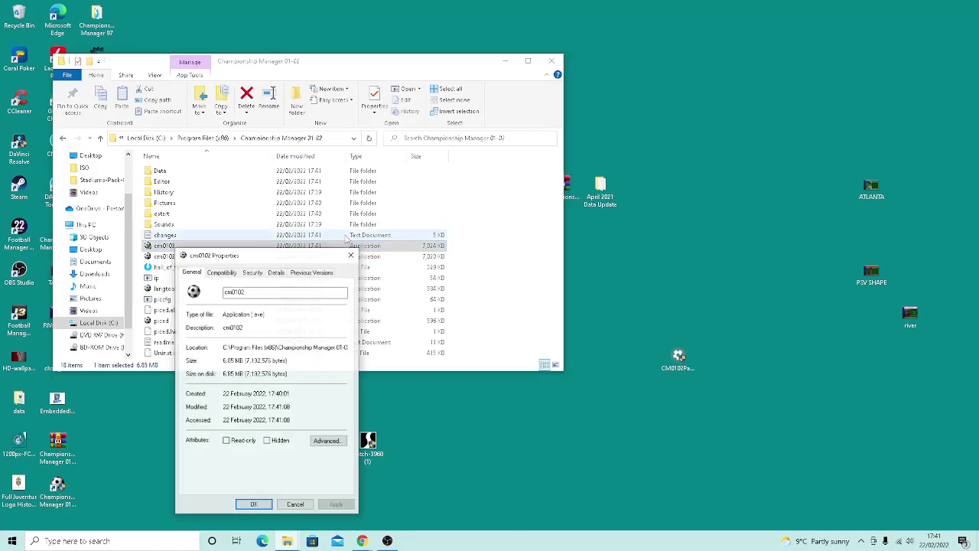
left_click(221, 272)
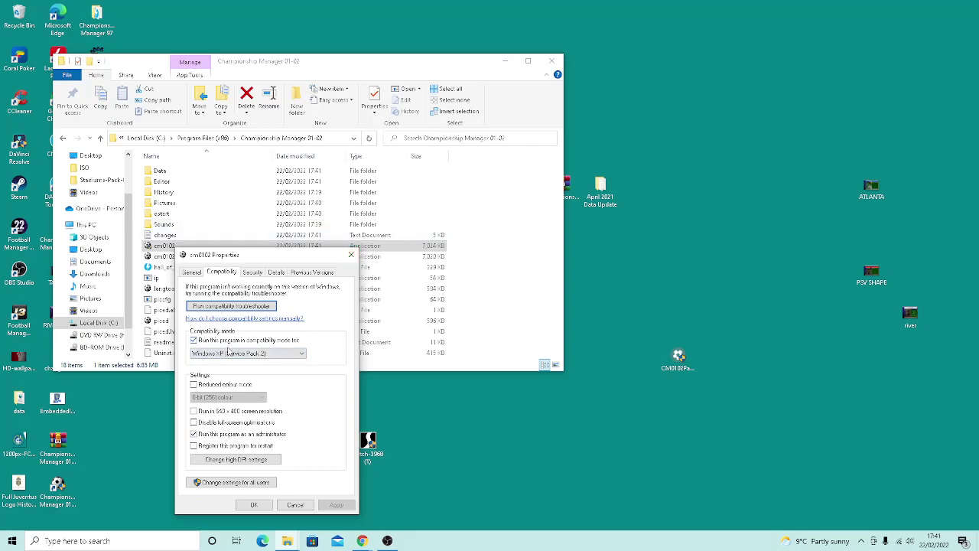
left_click(351, 254)
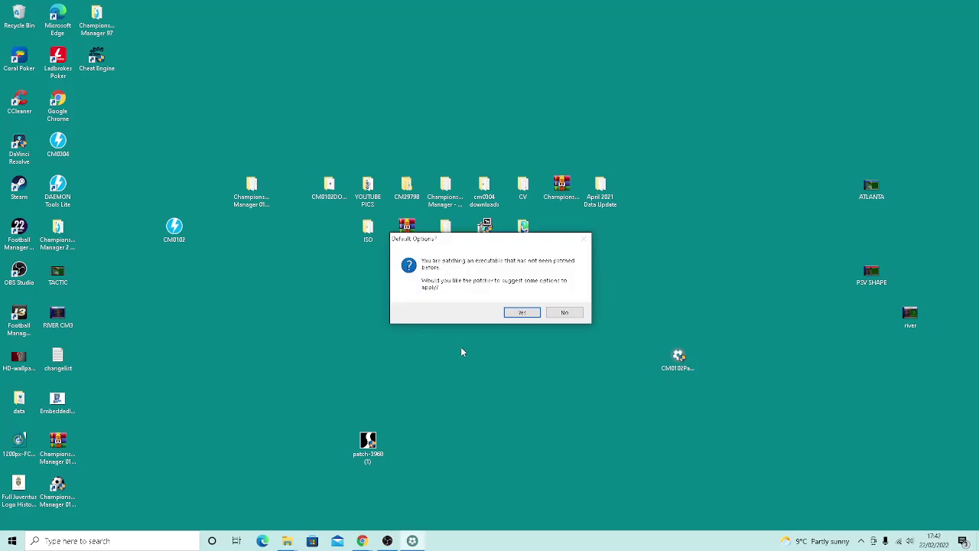
Step: Accept the patcher's suggested options, then set currency inflation to 1.00 and game speed to x8
left_click(522, 313)
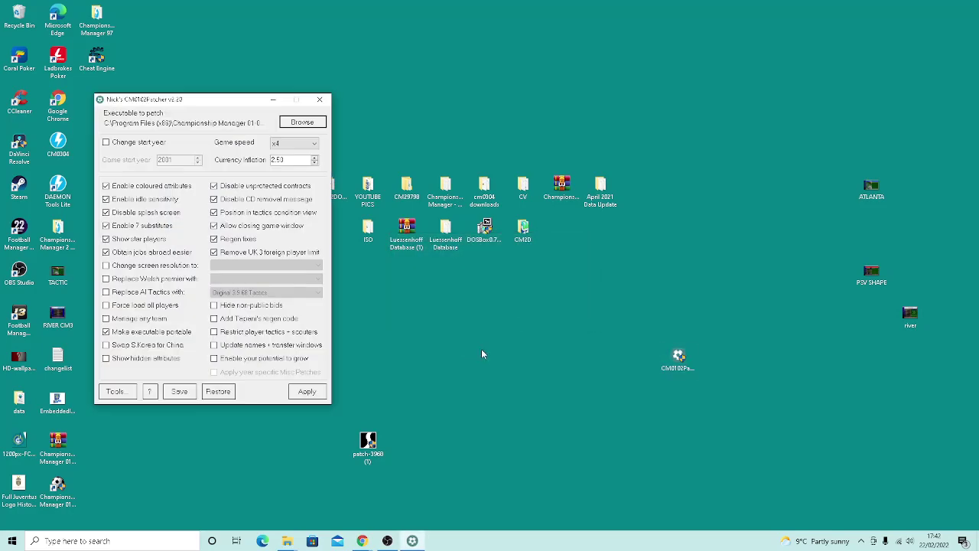
left_click_drag(242, 100, 499, 136)
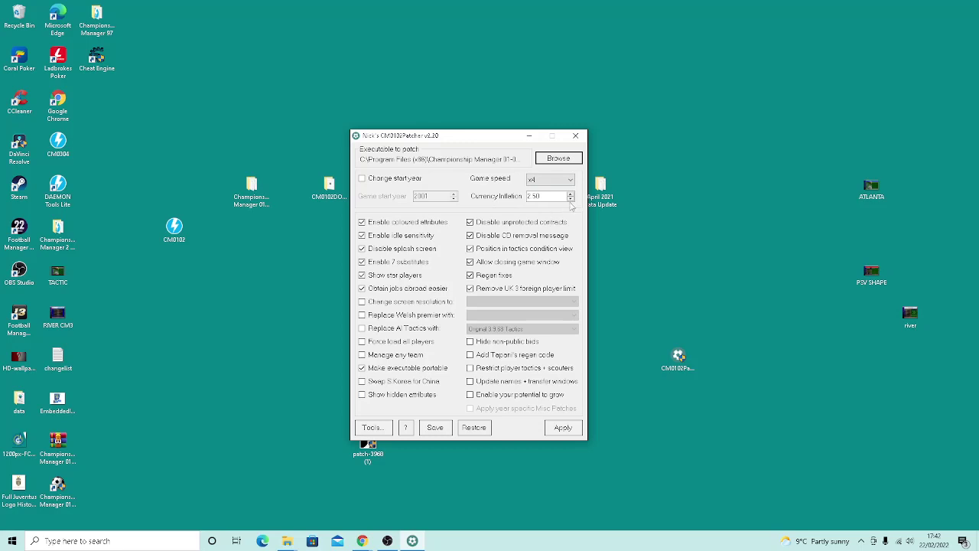
left_click(570, 200)
left_click(567, 180)
left_click(555, 231)
Step: Enable the screen resolution change in the patcher and choose 1280 x 800 (recommended)
left_click(410, 303)
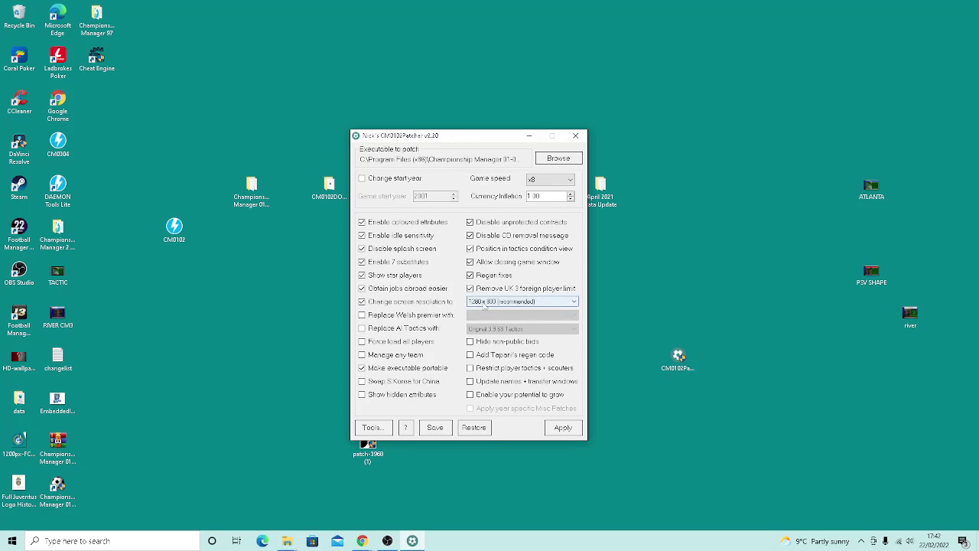
left_click(493, 303)
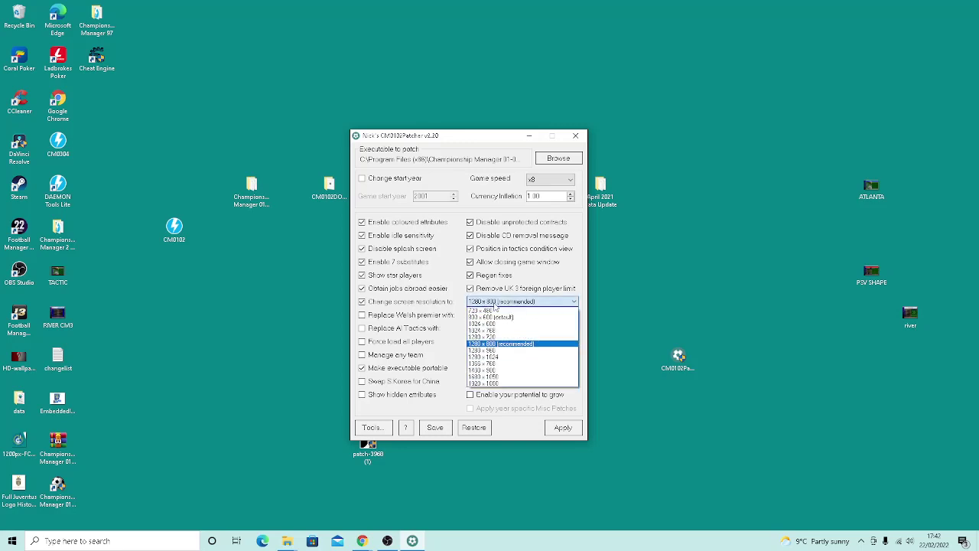
left_click(502, 345)
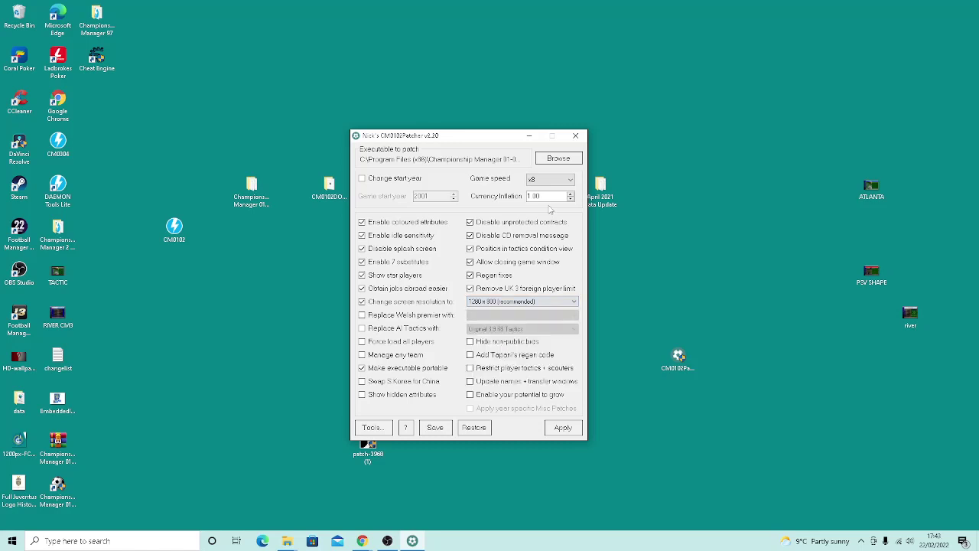
left_click(409, 330)
left_click(493, 329)
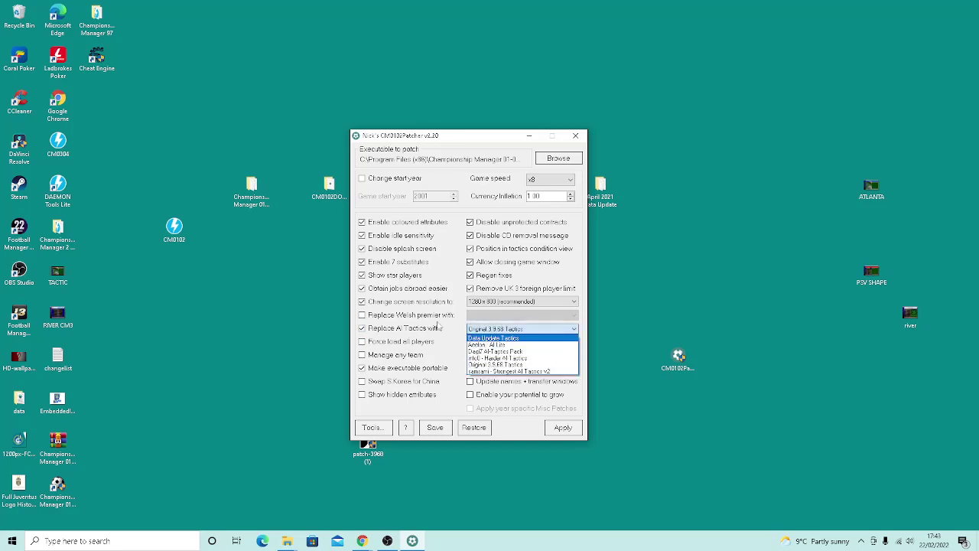
left_click(414, 334)
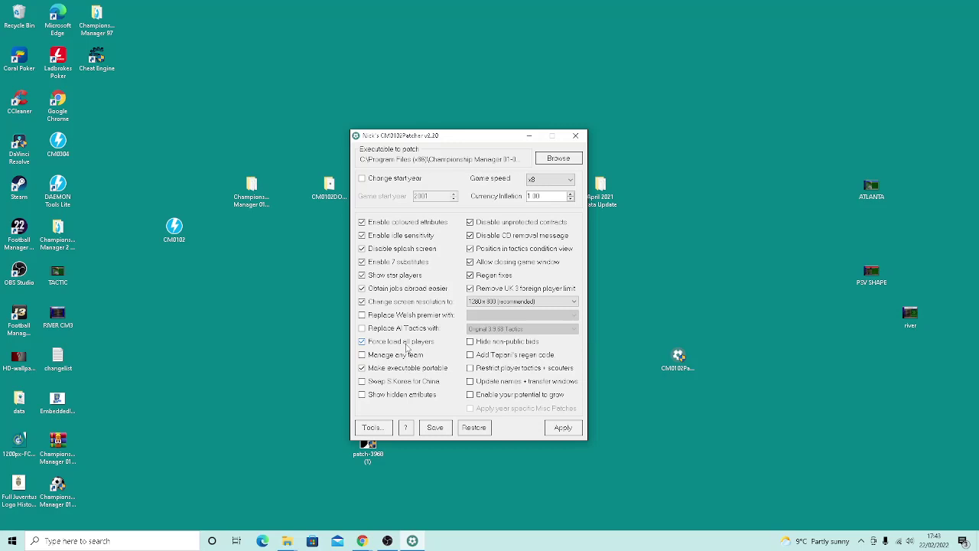
left_click(406, 344)
Step: Apply the selected patches to the game executable, making a restore point first, and close the patcher
mouse_move(532, 372)
left_click(563, 427)
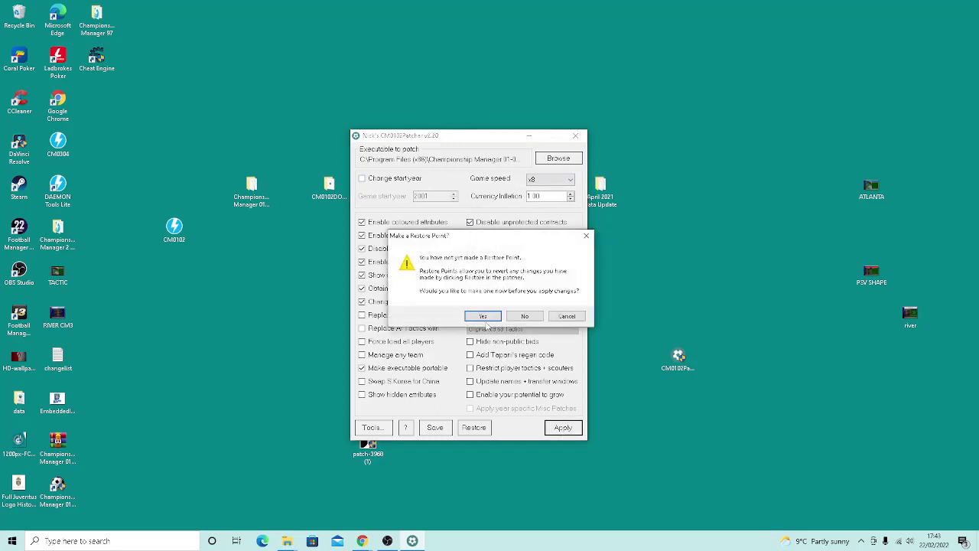
left_click(484, 317)
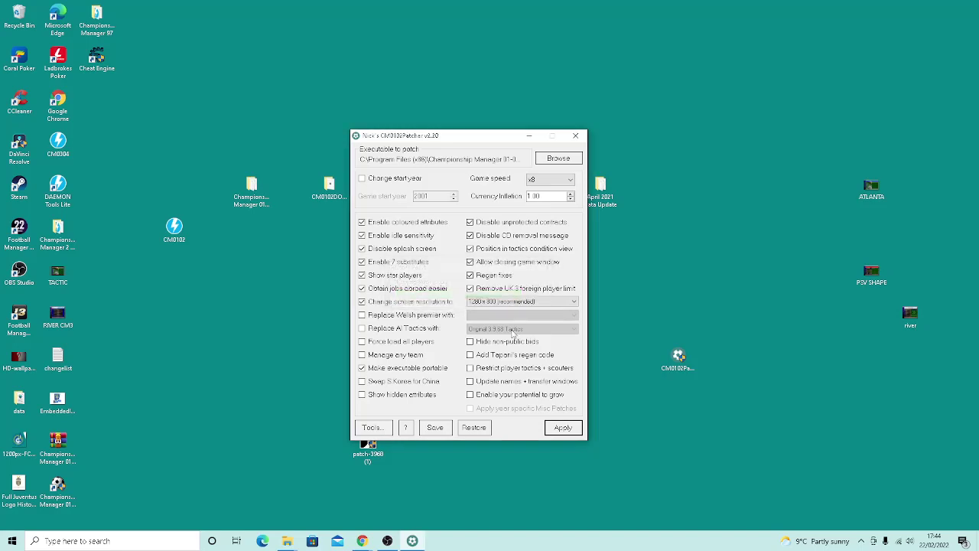
left_click(519, 319)
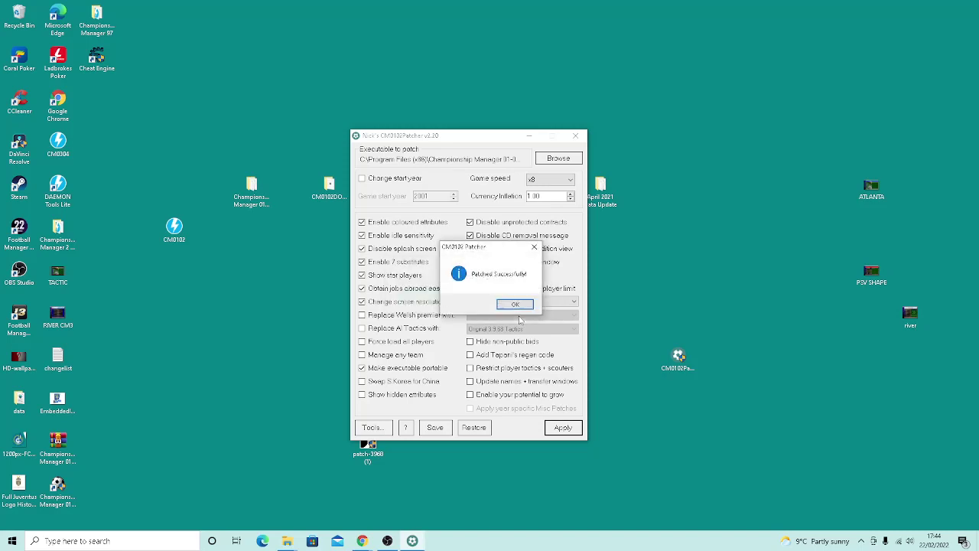
left_click(515, 304)
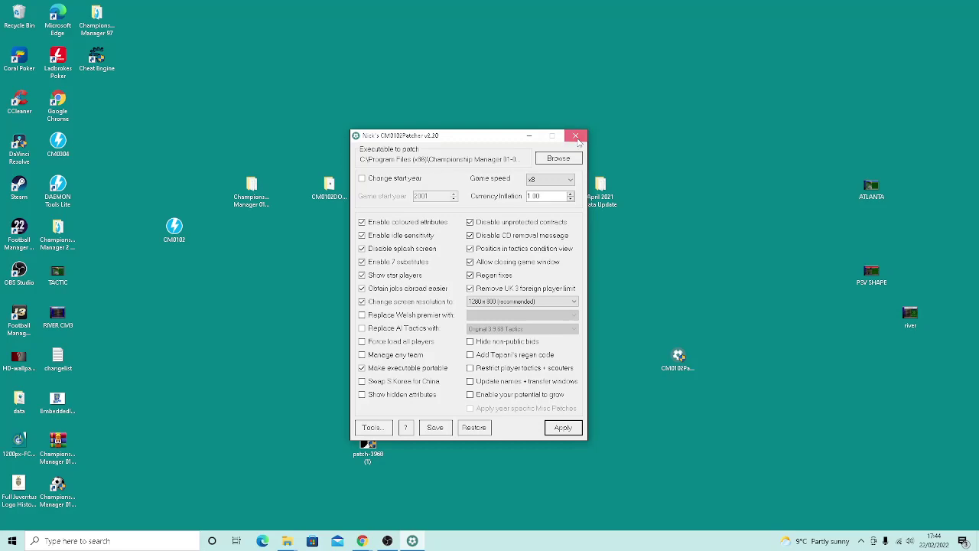
left_click(577, 138)
left_click(620, 432)
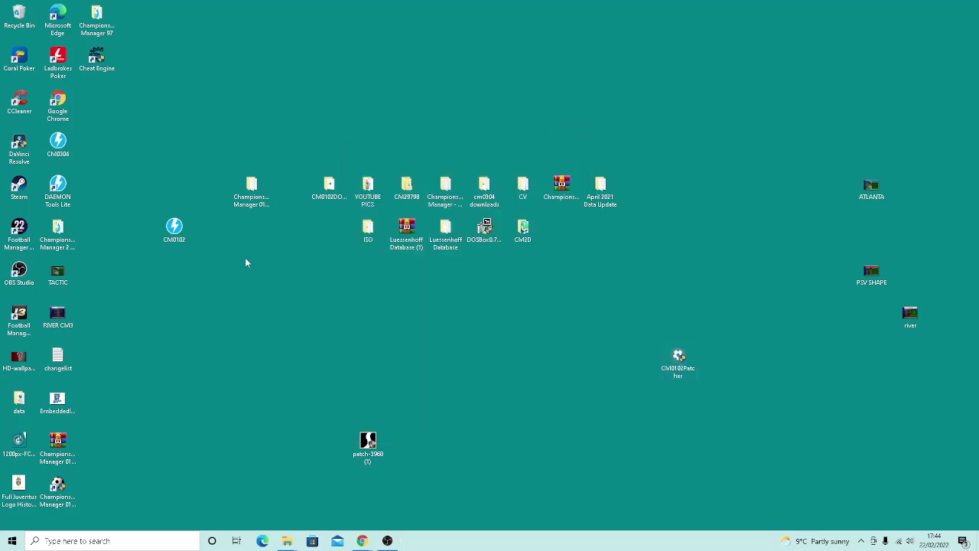
Step: Browse again to the Championship Manager 01-02 folder under Program Files (x86) on the C: drive
left_click(12, 541)
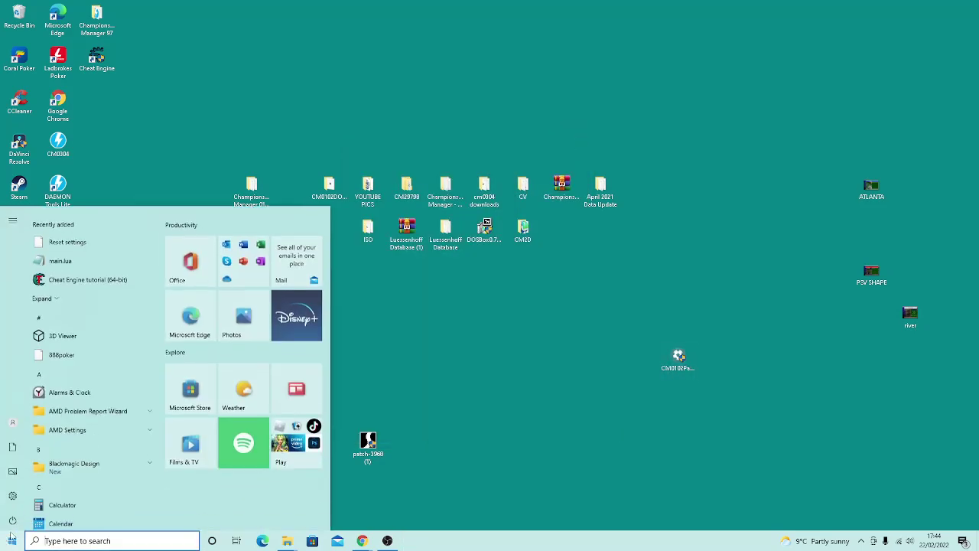
left_click(15, 444)
left_click(102, 336)
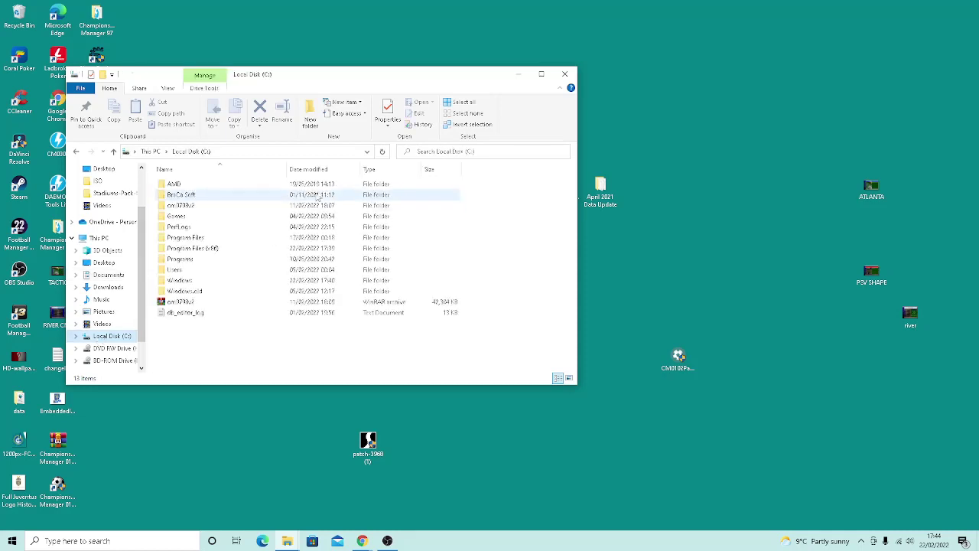
double_click(224, 249)
double_click(268, 194)
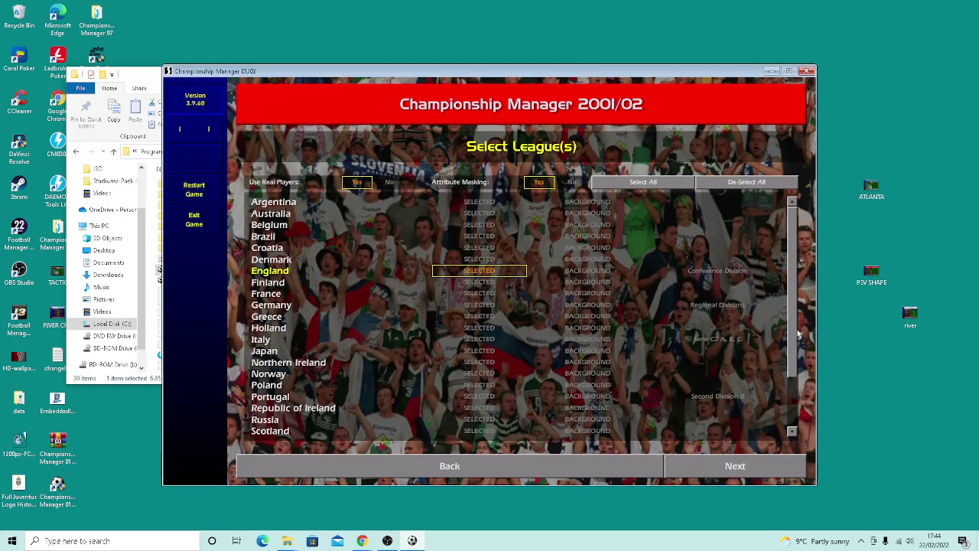
Step: Select the Wales league, deselect England and continue with the new game
scroll(787, 366, "down", 2)
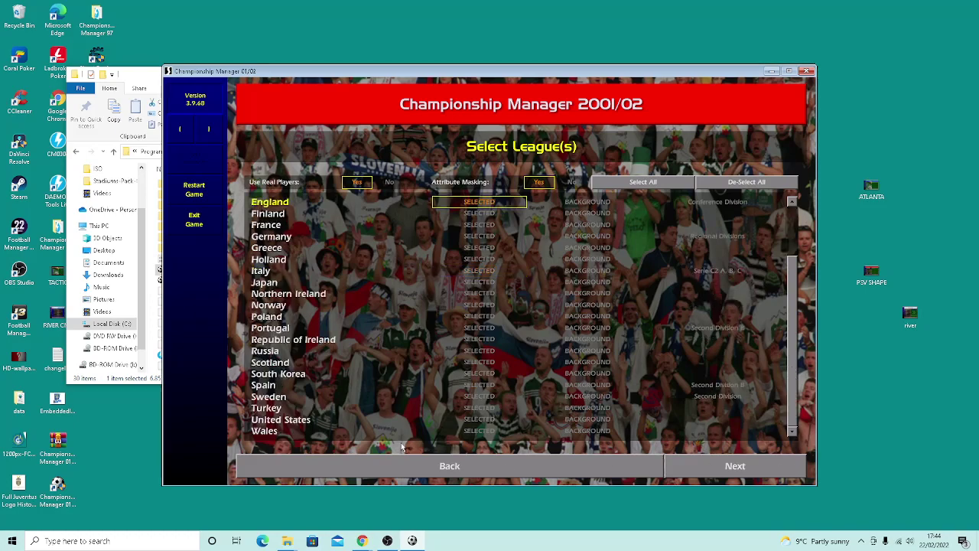
left_click(478, 432)
left_click(491, 205)
left_click(732, 463)
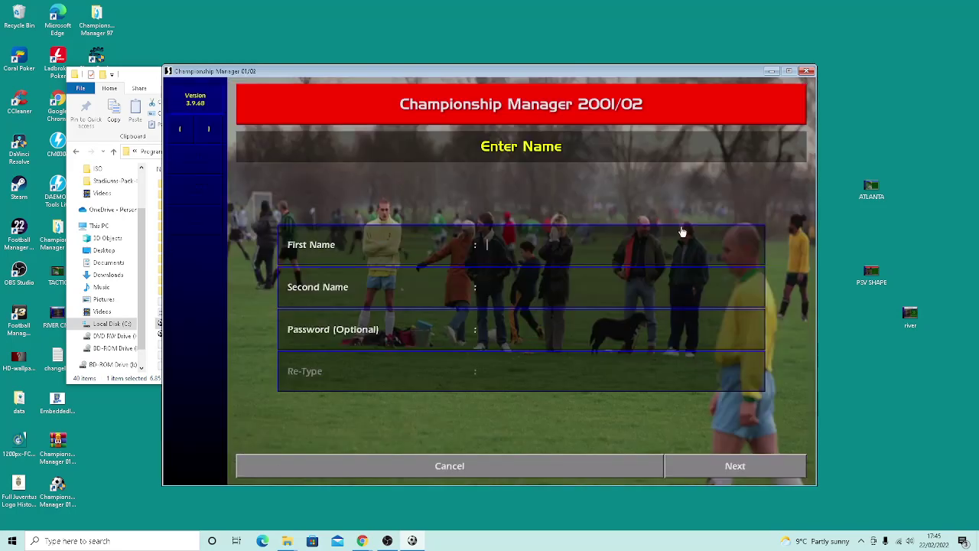
Step: Enter the manager's first and second names without a password and continue to team selection
type("tg7y")
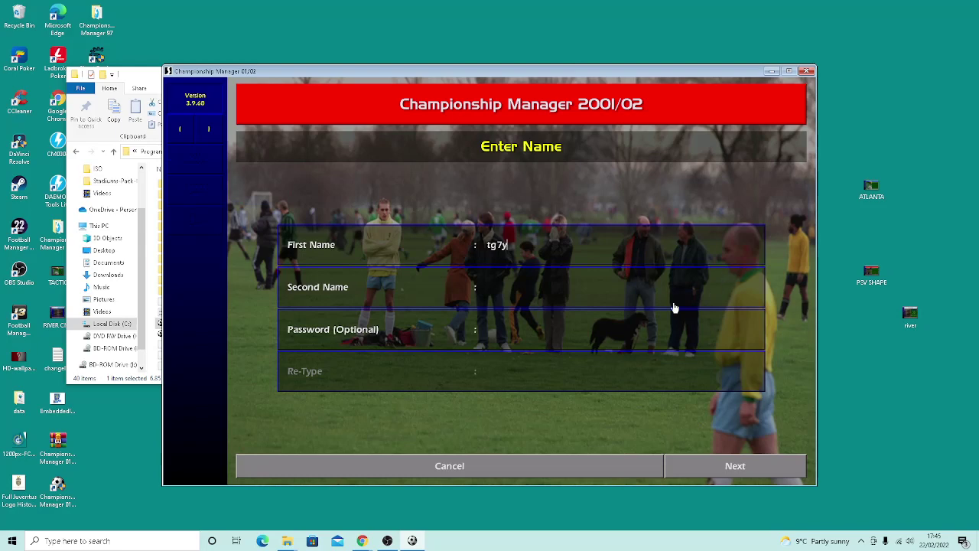
type("mnlpj9")
left_click(738, 466)
left_click(740, 466)
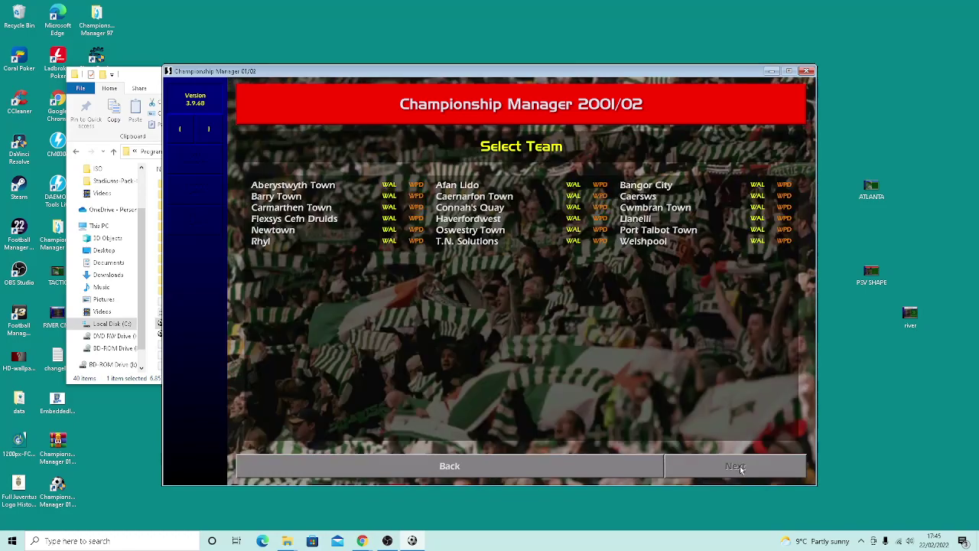
Step: View the Oswestry Town squad and one defender's profile, then return to the team selection
left_click(470, 230)
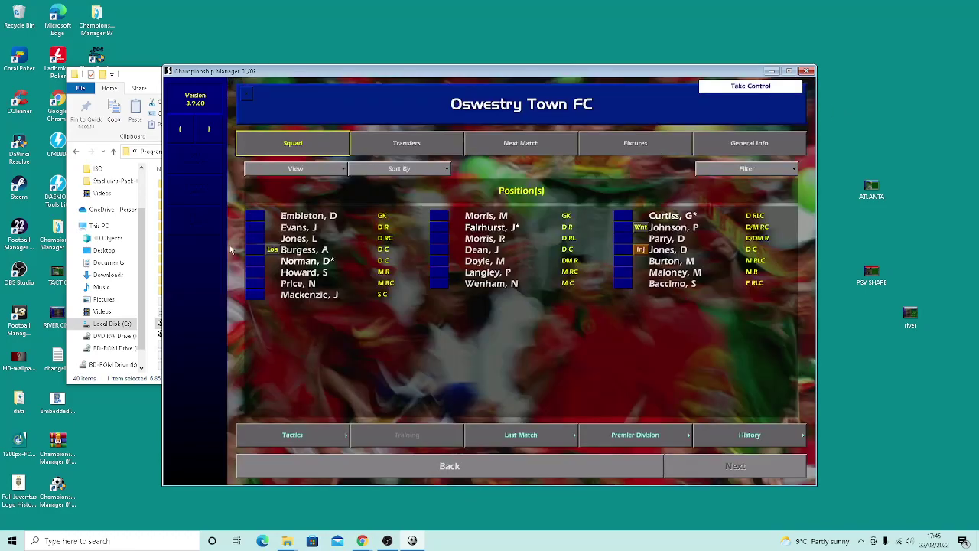
left_click(505, 227)
left_click(545, 468)
mouse_move(396, 542)
left_click(578, 467)
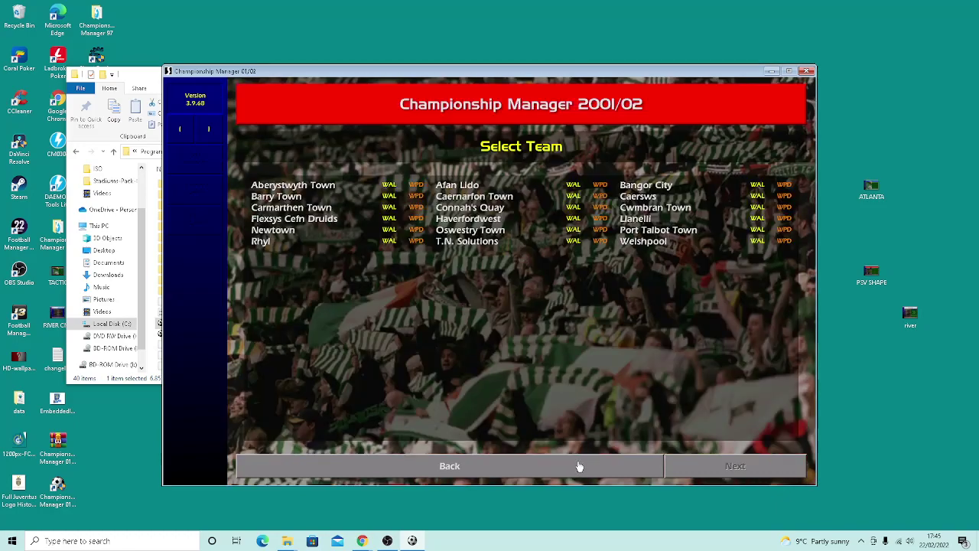